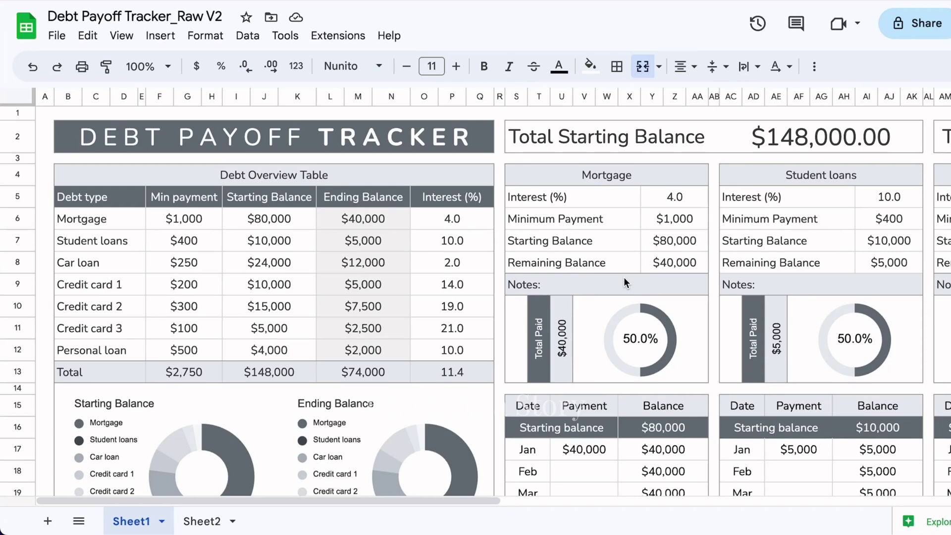
Scroll around the grey Raw V2 tracker sheet to review its layout.
scroll(561, 325, "down", 2)
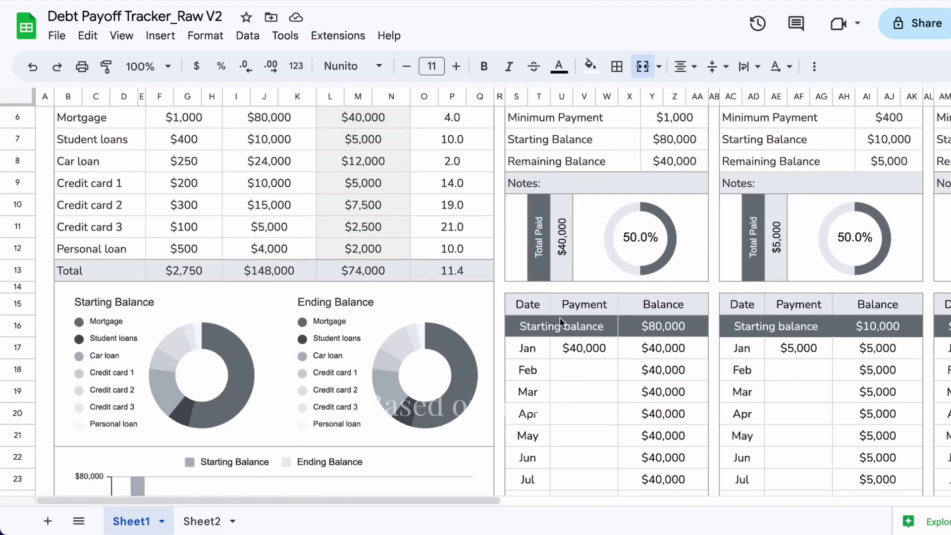
scroll(561, 323, "right", 6)
scroll(560, 317, "up", 2)
scroll(560, 317, "left", 6)
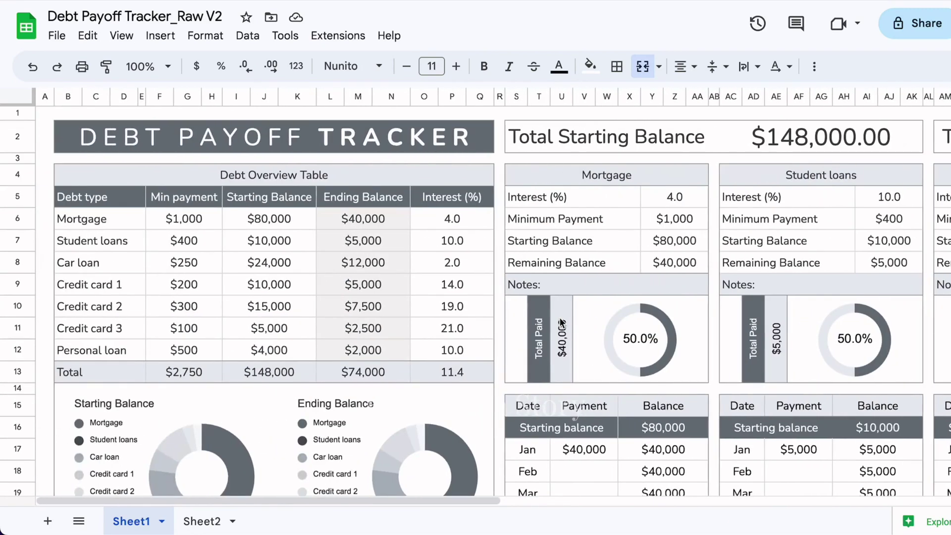
scroll(561, 325, "down", 2)
scroll(561, 324, "right", 6)
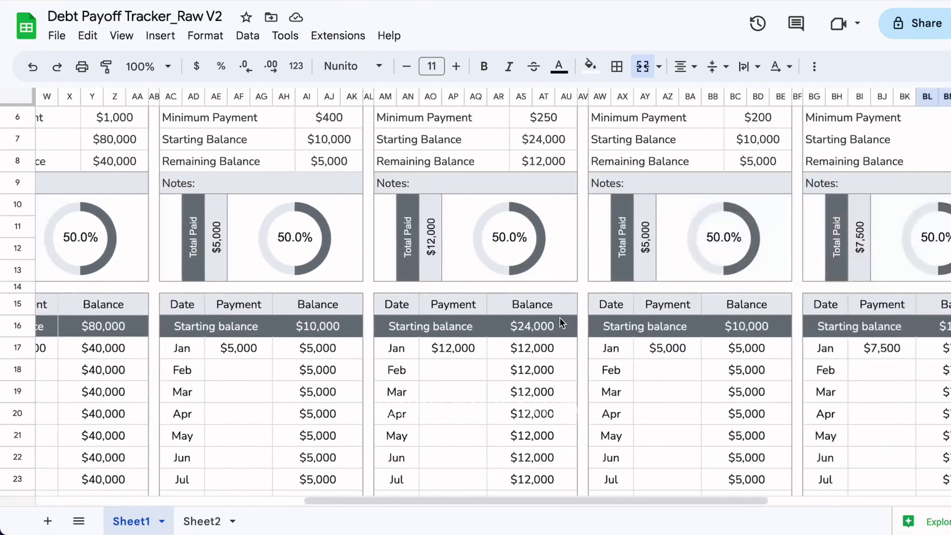
scroll(561, 325, "up", 2)
scroll(562, 325, "left", 6)
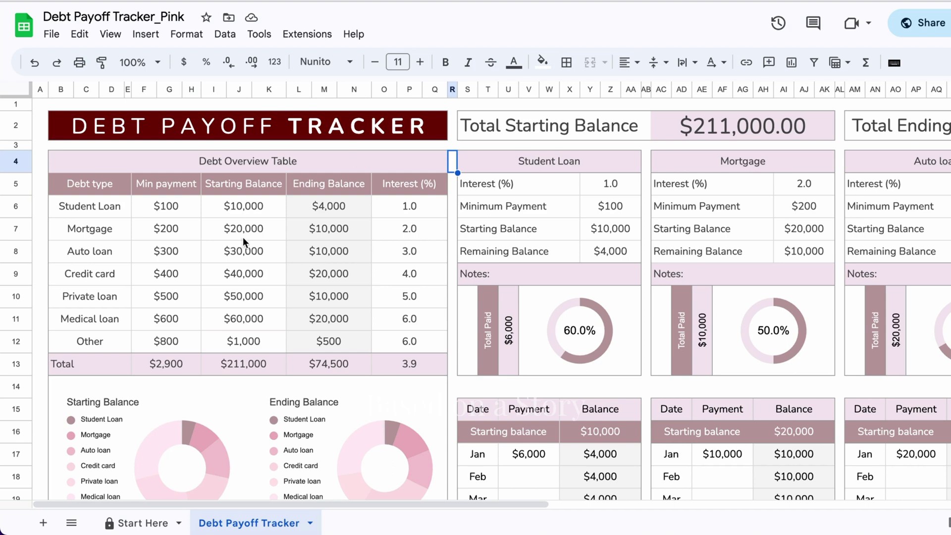
Scroll through the pink tracker's loan panels.
scroll(275, 234, "down", 3)
scroll(274, 235, "up", 3)
scroll(286, 232, "right", 15)
scroll(286, 233, "down", 2)
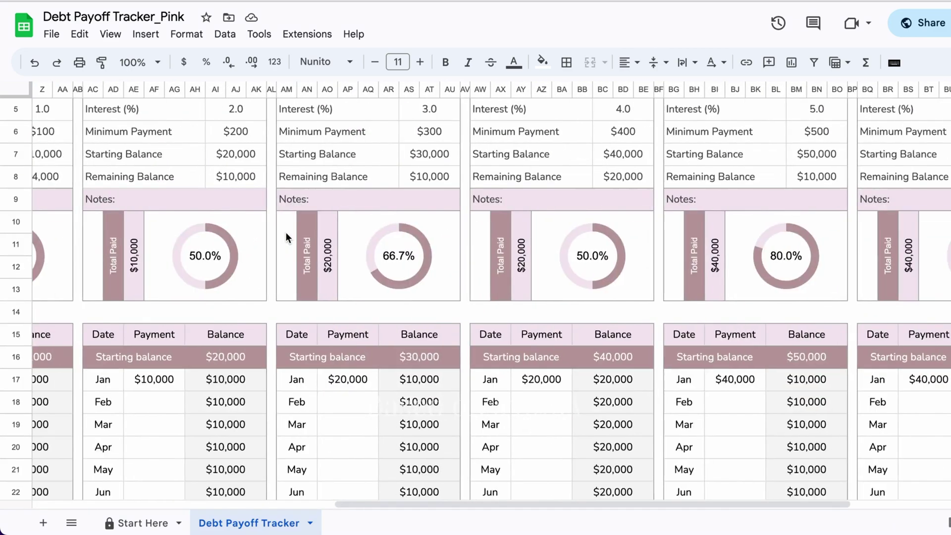
scroll(286, 233, "down", 2)
scroll(286, 233, "left", 15)
scroll(286, 233, "up", 5)
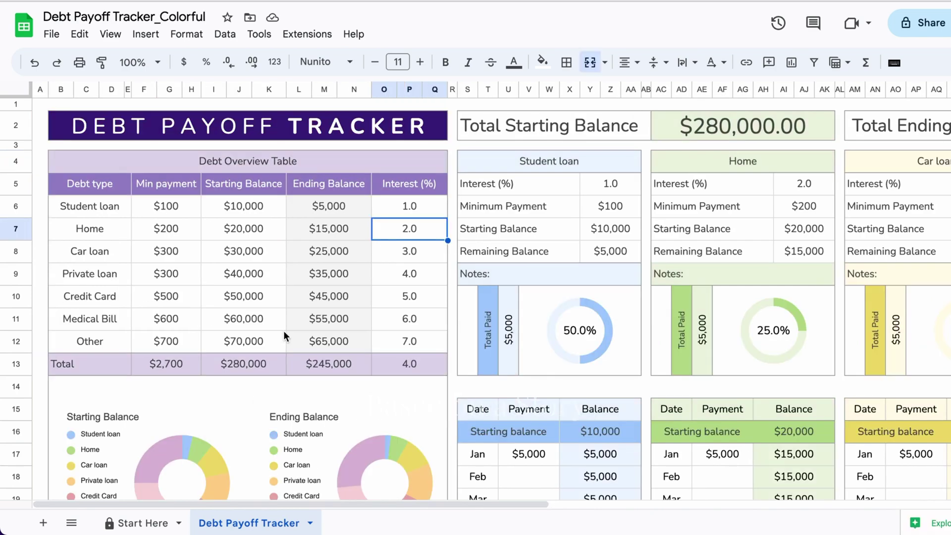
Scroll through the panels of the Debt Payoff Tracker_Colorful file.
scroll(283, 331, "right", 4)
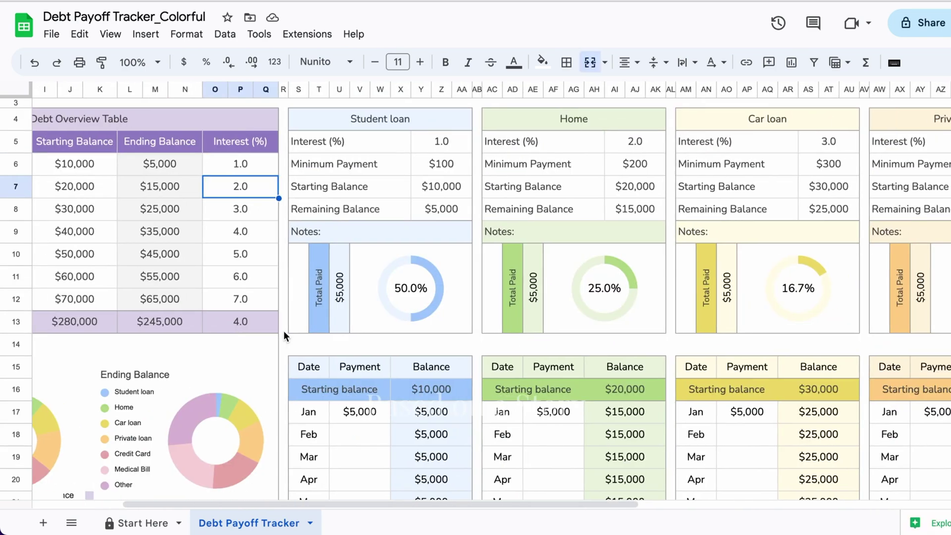
scroll(283, 331, "right", 6)
scroll(284, 331, "down", 2)
scroll(285, 336, "down", 2)
scroll(285, 335, "right", 10)
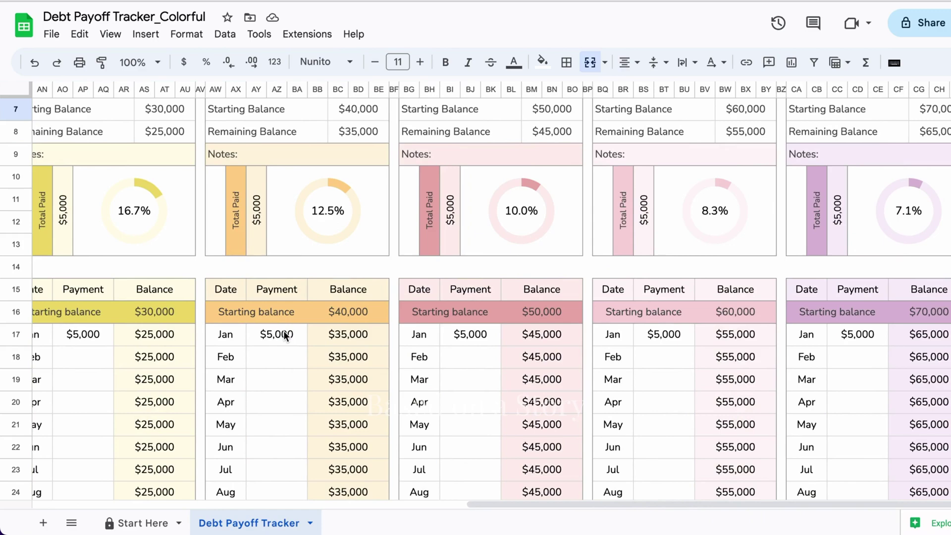
scroll(285, 335, "left", 15)
scroll(285, 335, "up", 3)
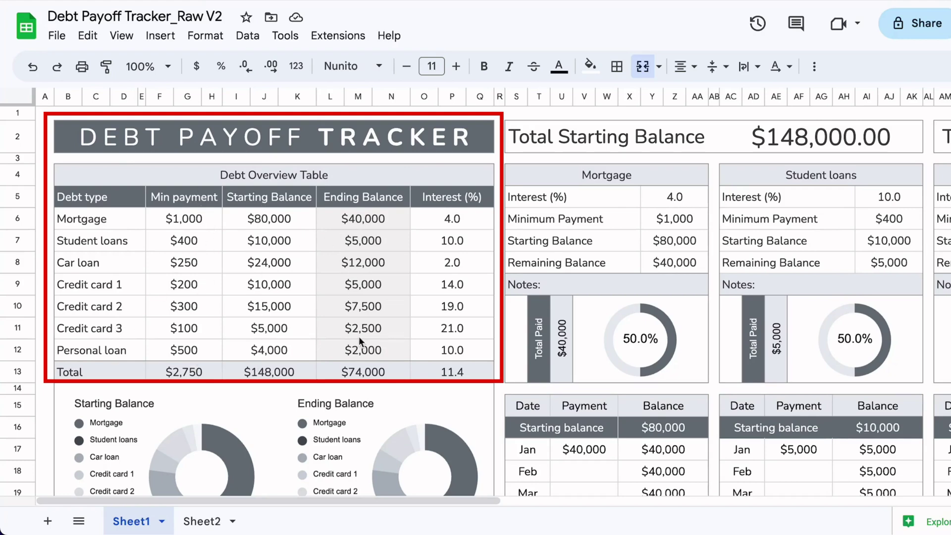
Scroll down past the overview table to the balance donut charts and per-debt bar chart.
scroll(447, 337, "down", 3)
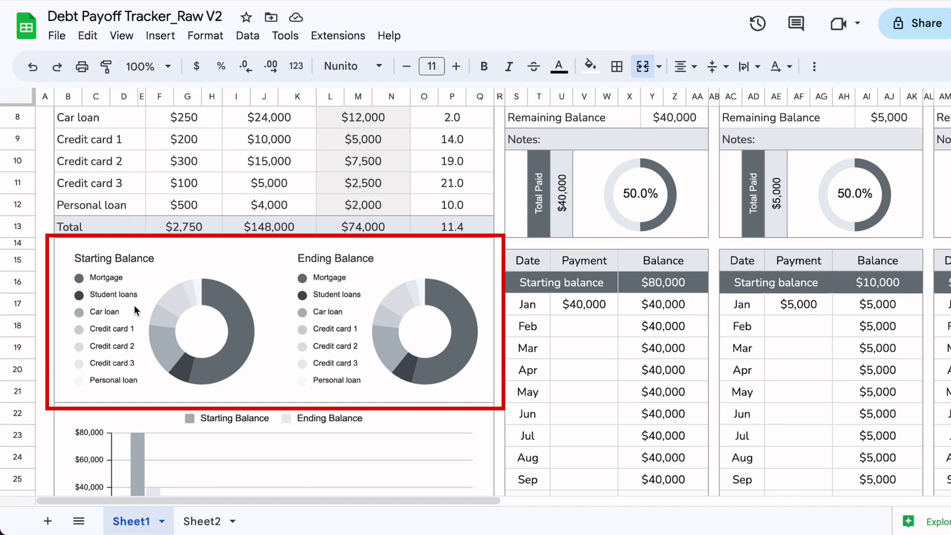
scroll(378, 337, "down", 3)
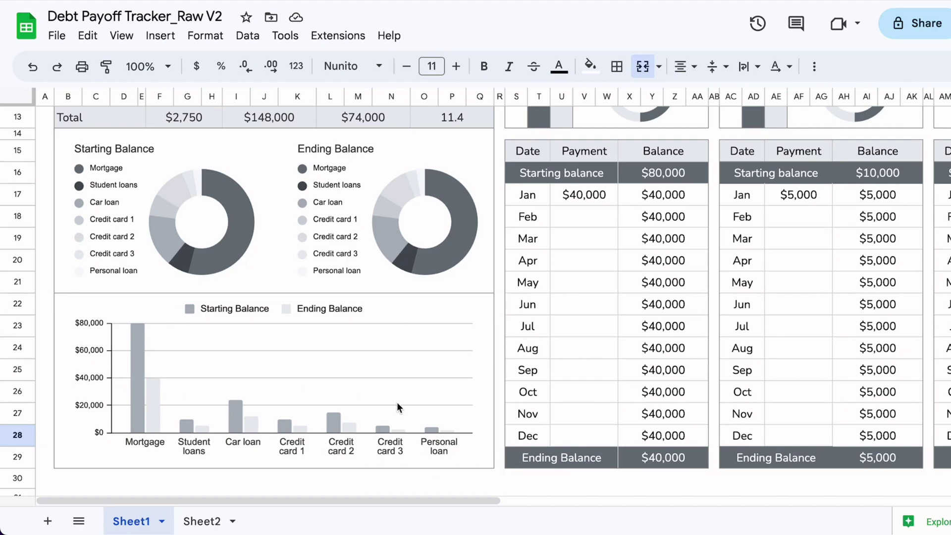
Inspect the $74,000.00 Total Ending Balance and $148,000.00 Total Starting Balance cells.
scroll(397, 402, "up", 5)
scroll(429, 316, "right", 15)
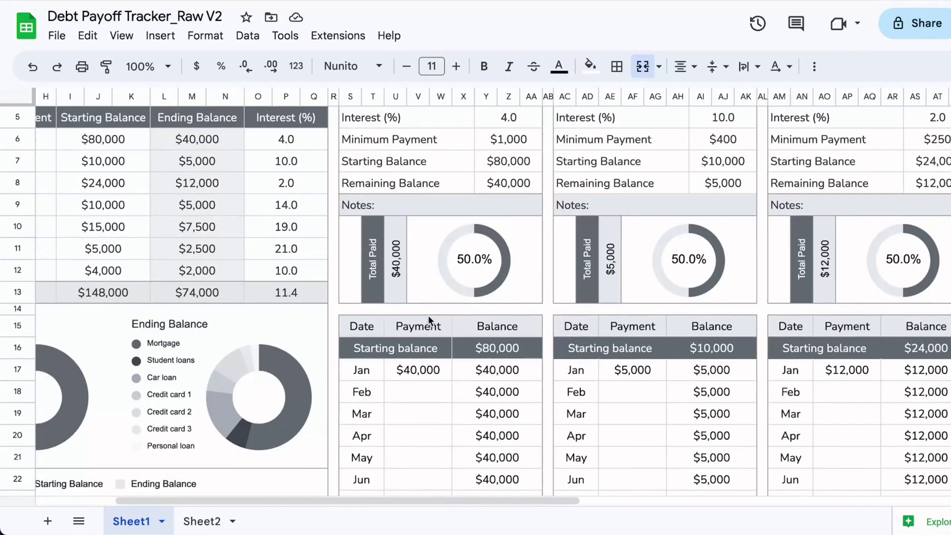
scroll(428, 315, "left", 5)
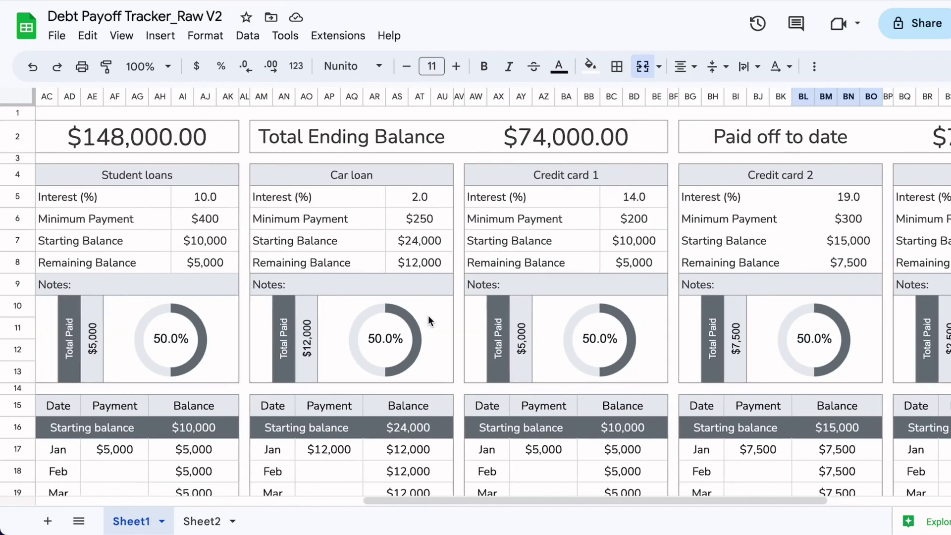
scroll(428, 315, "left", 5)
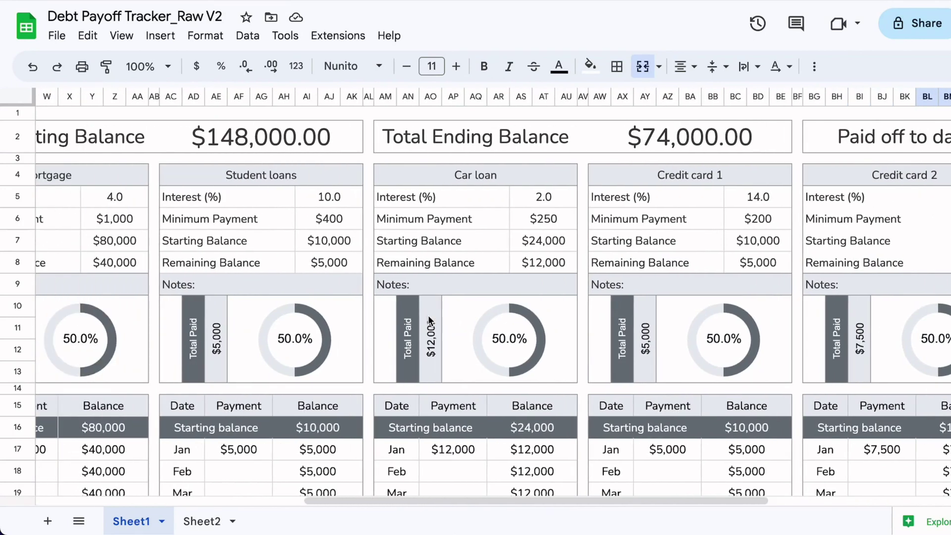
scroll(325, 297, "left", 1)
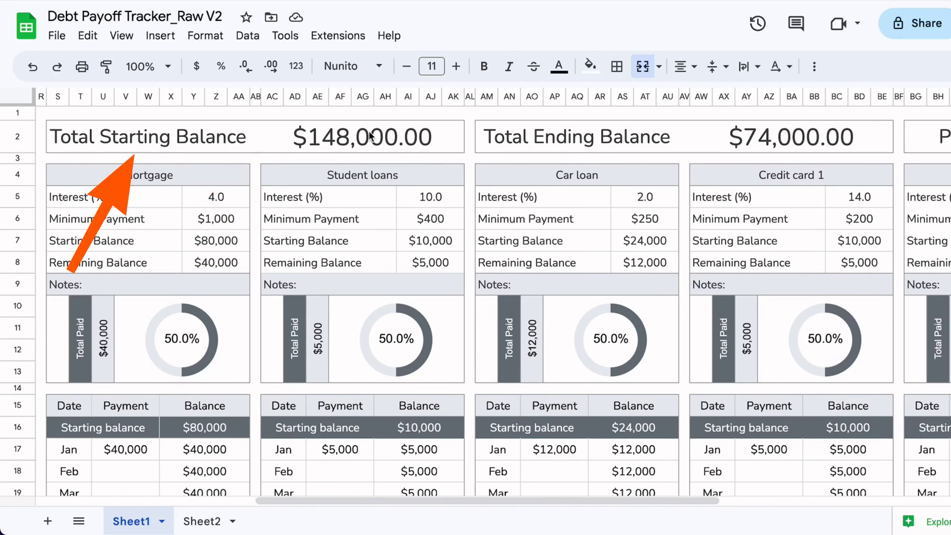
scroll(436, 144, "right", 6)
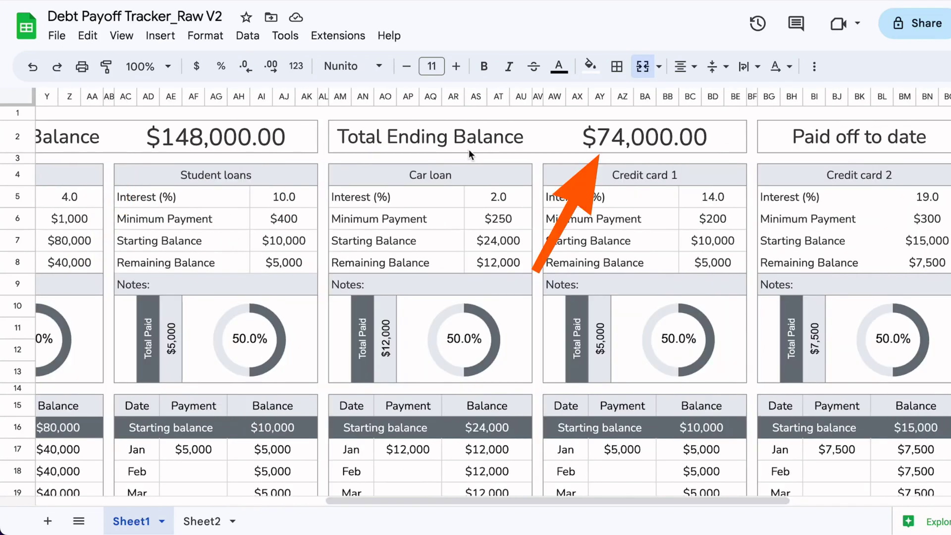
left_click(606, 145)
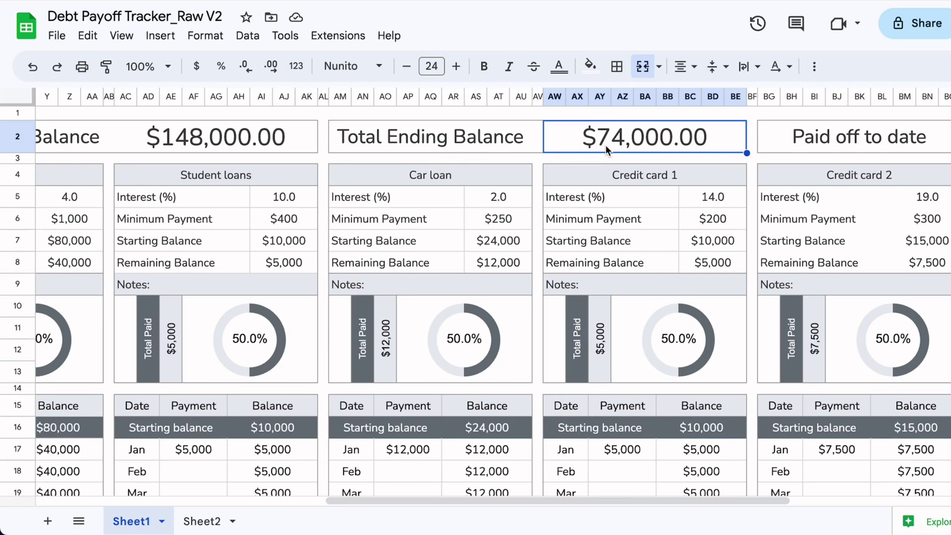
left_click(237, 139)
Inspect the Paid off to date amount and the 50.0% payoff progress figure.
left_click(585, 142)
left_click(798, 142)
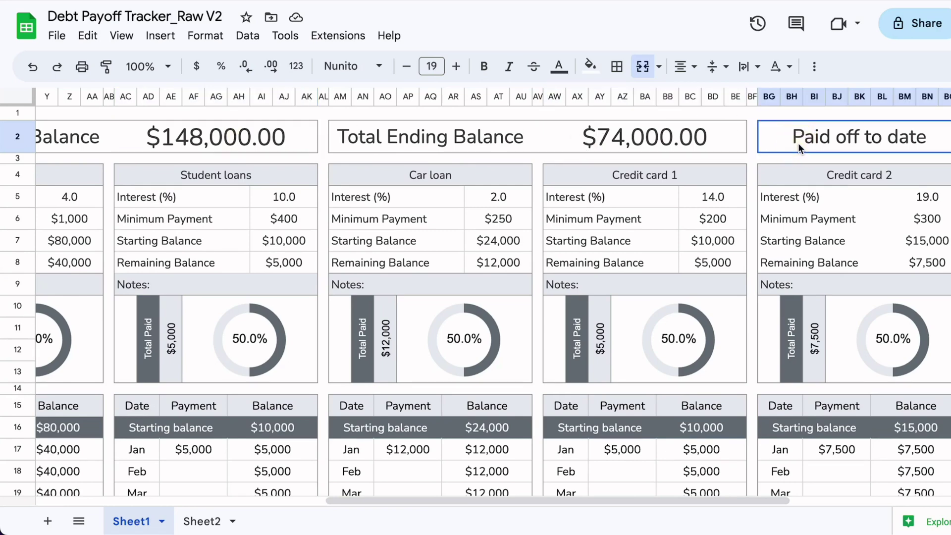
left_click(815, 141)
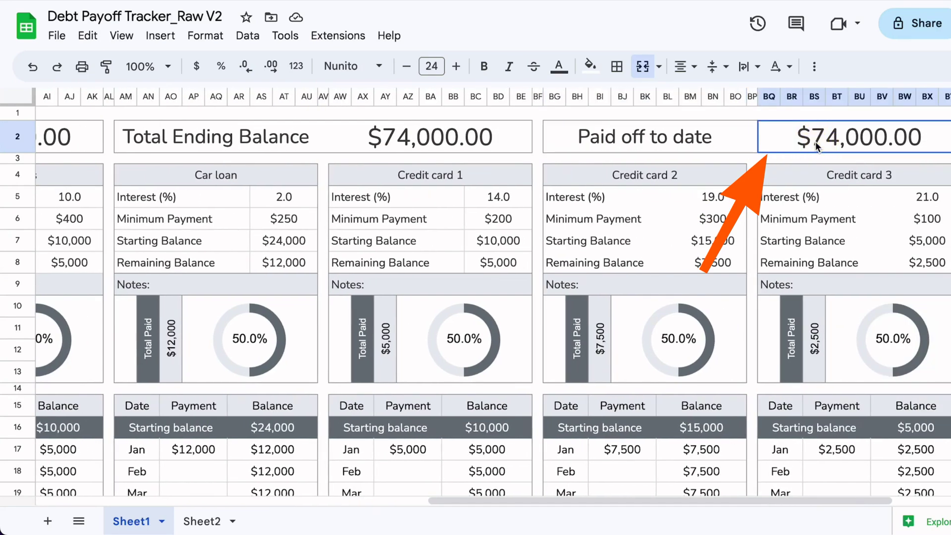
left_click(816, 141)
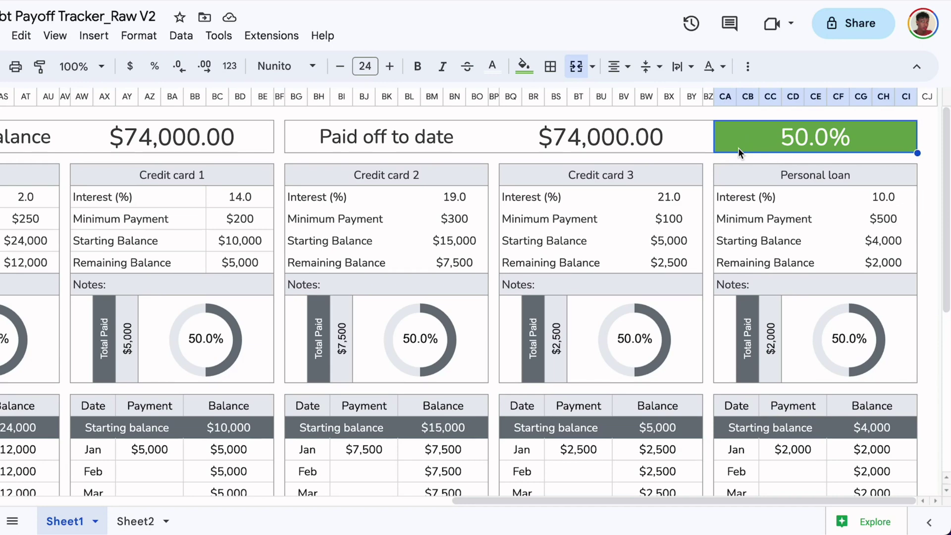
left_click(379, 448)
type("0")
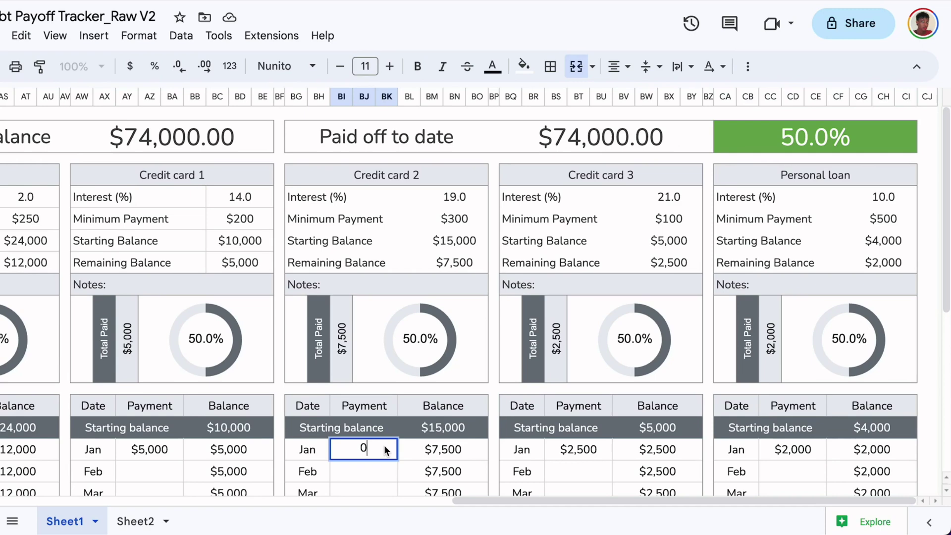
left_click(408, 477)
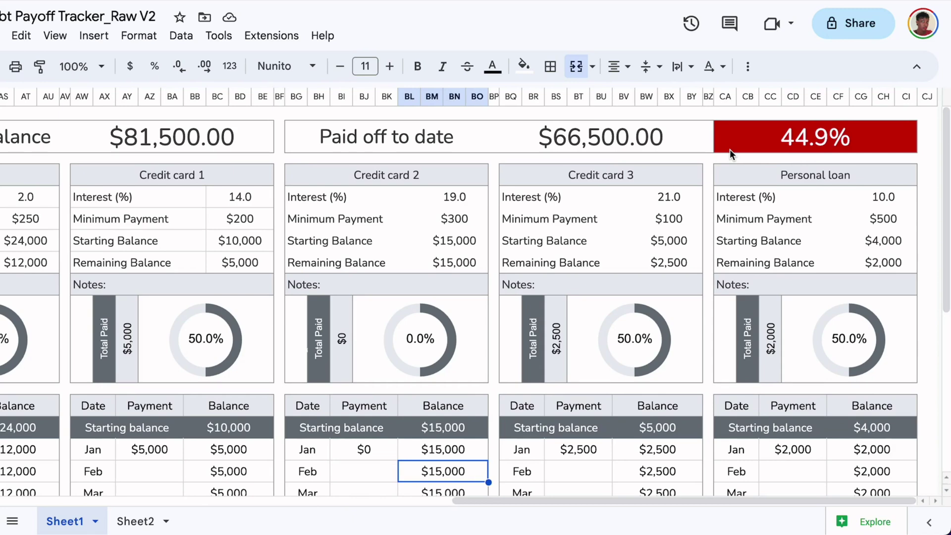
key("ctrl+z")
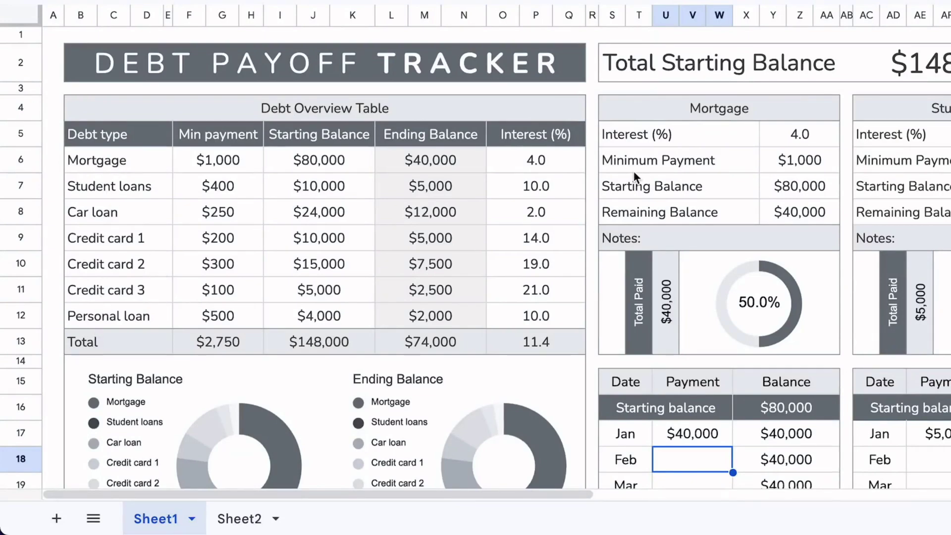
Scroll through the cleared tracker with every balance at $0.
scroll(634, 172, "down", 2)
scroll(634, 172, "right", 2)
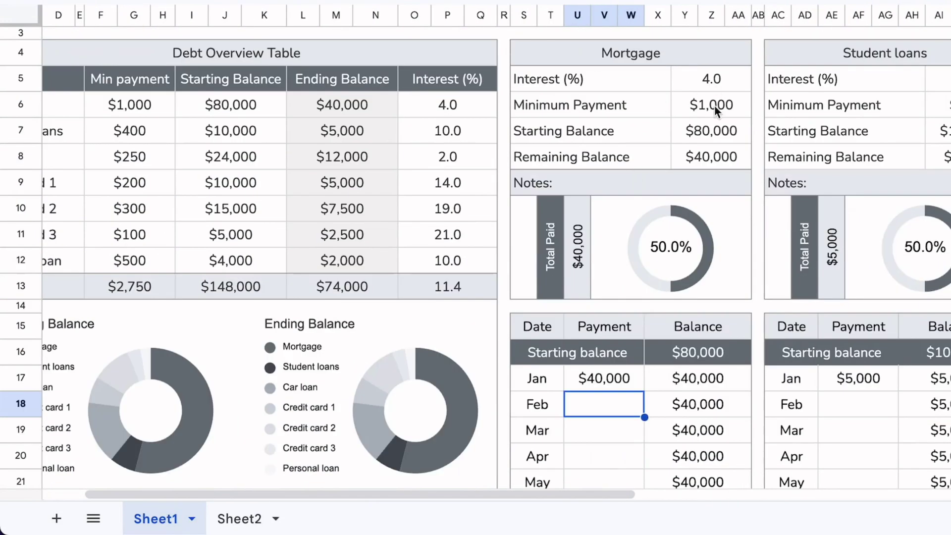
scroll(709, 165, "down", 2)
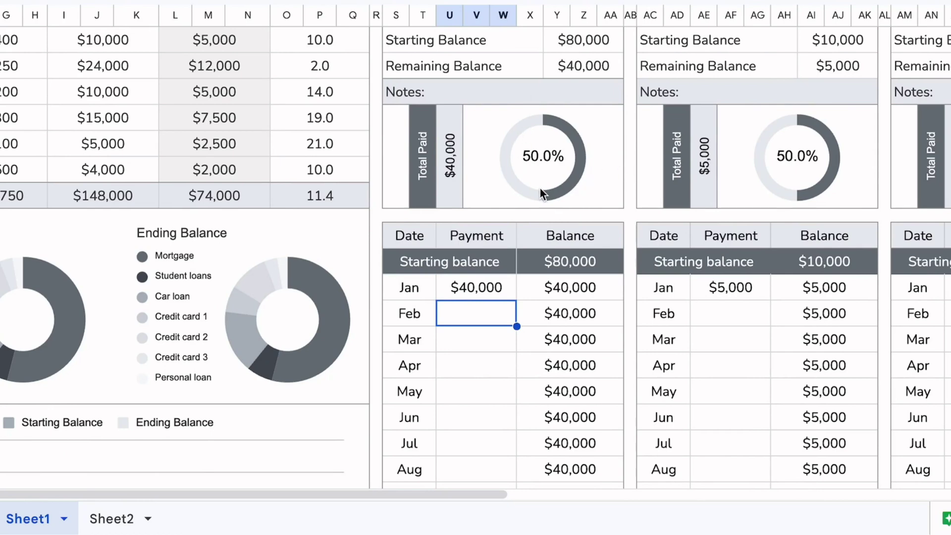
scroll(541, 192, "down", 3)
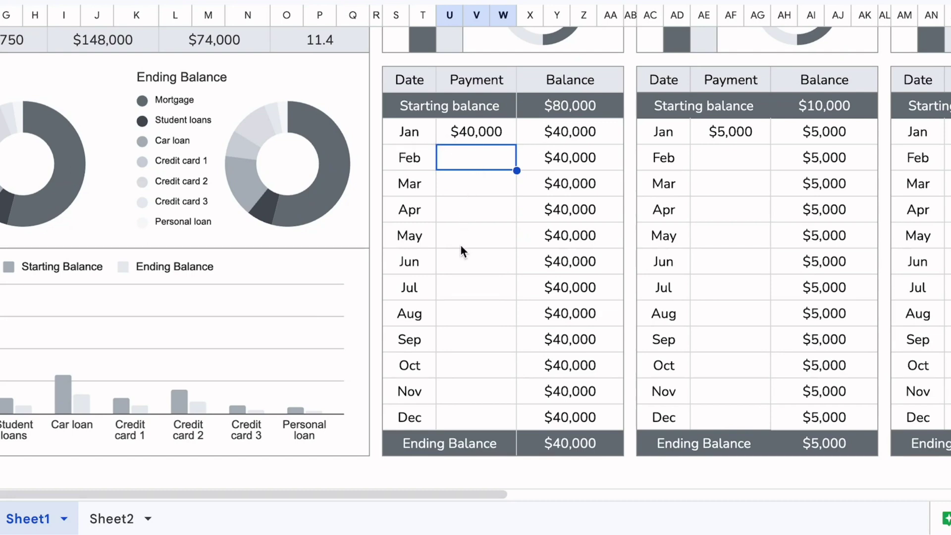
scroll(459, 243, "up", 10)
scroll(269, 123, "right", 8)
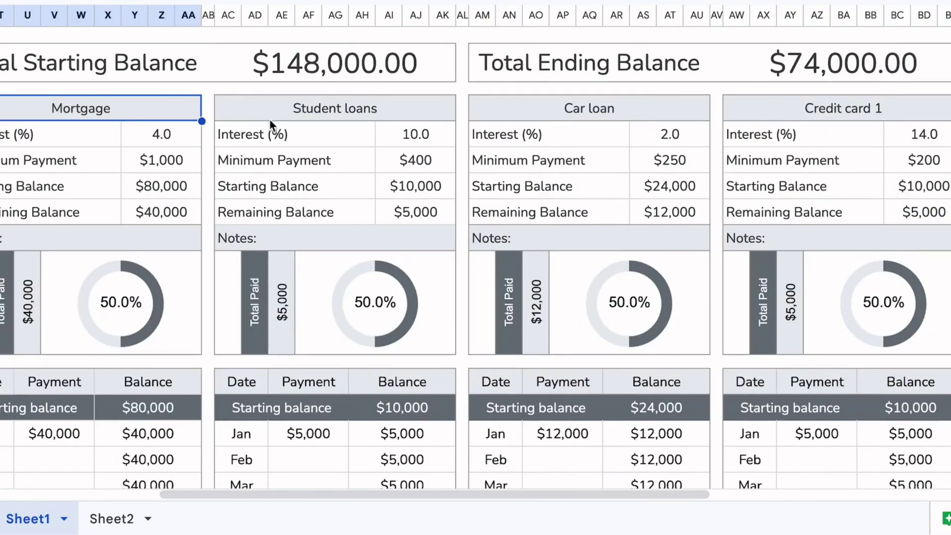
Inspect the empty Student loans, Car loan and Credit card 1 panel headers.
left_click(264, 110)
left_click(581, 109)
left_click(828, 109)
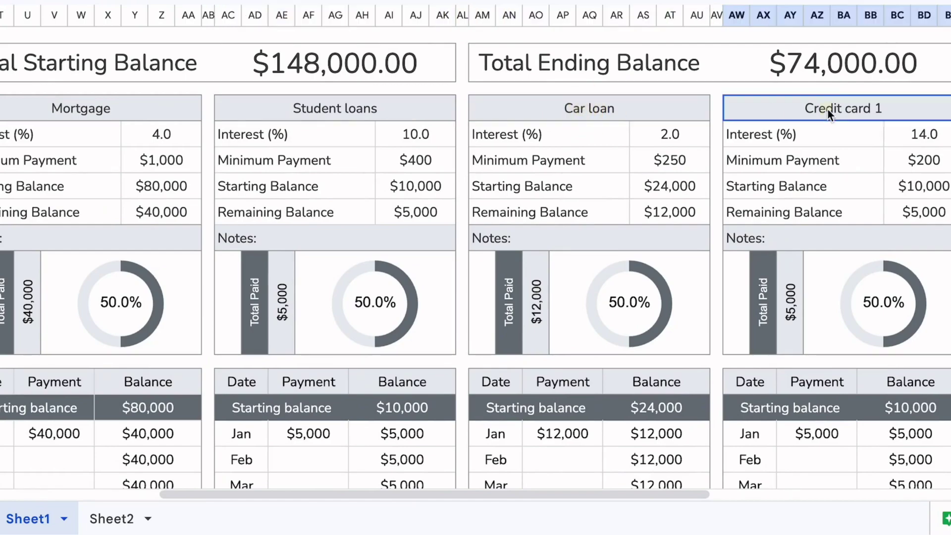
scroll(827, 108, "right", 10)
scroll(826, 108, "down", 2)
scroll(826, 108, "left", 10)
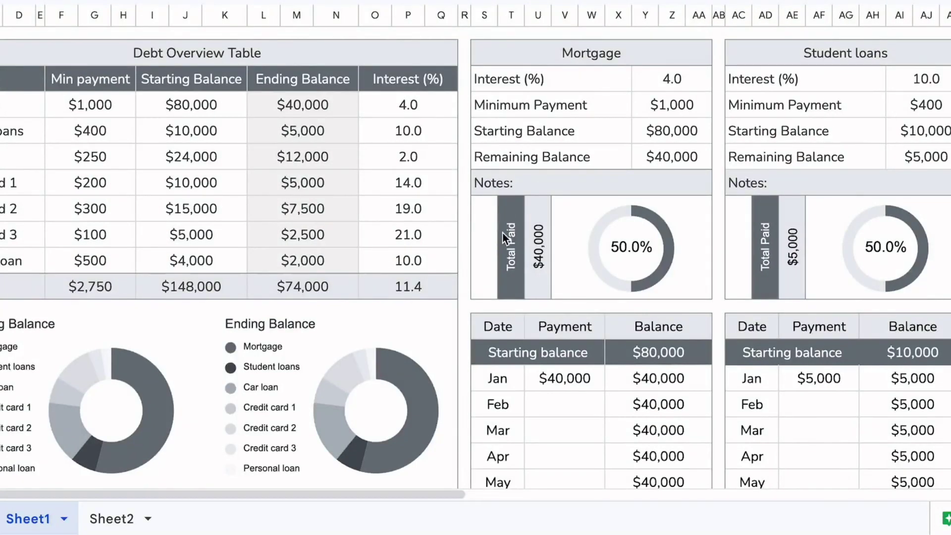
scroll(501, 239, "up", 2)
scroll(502, 239, "right", 1)
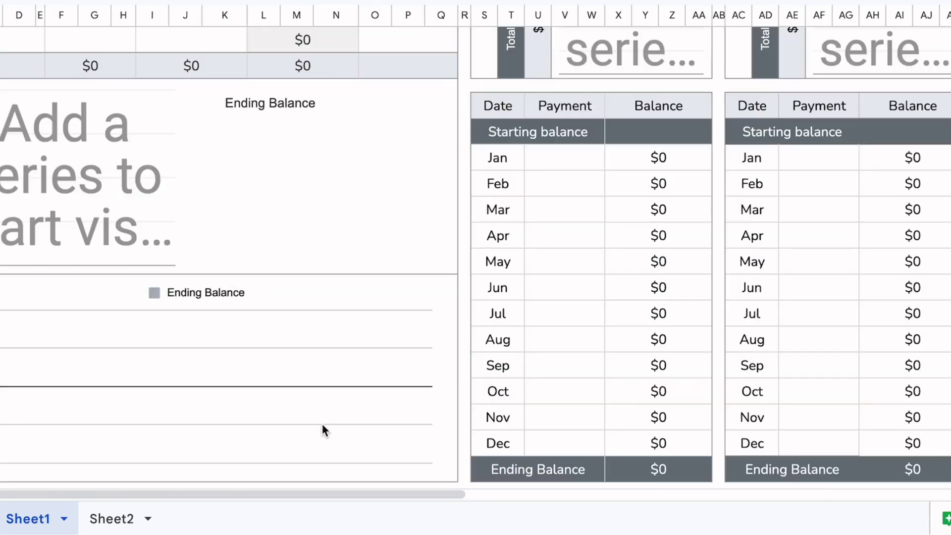
scroll(322, 424, "up", 5)
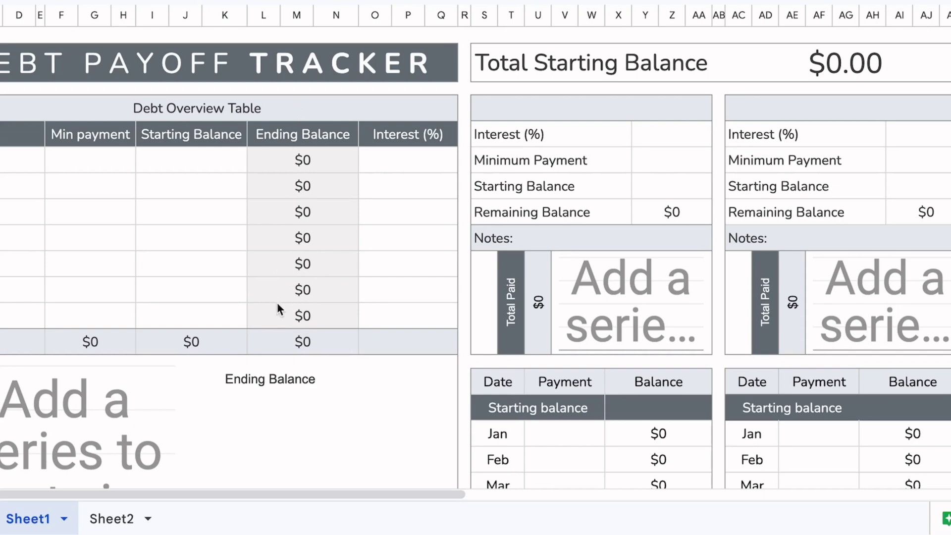
Type the debt types into the Debt type column starting at B6.
left_click(110, 171)
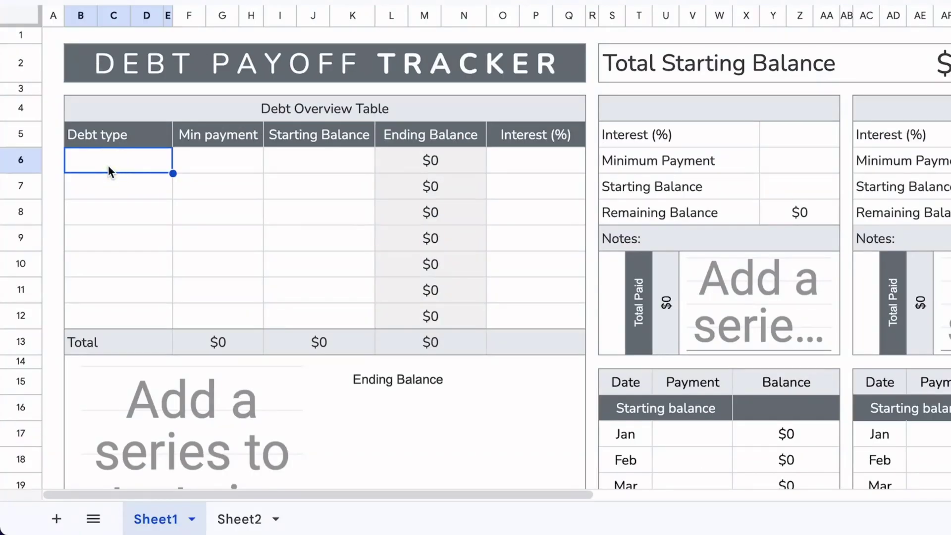
type("M")
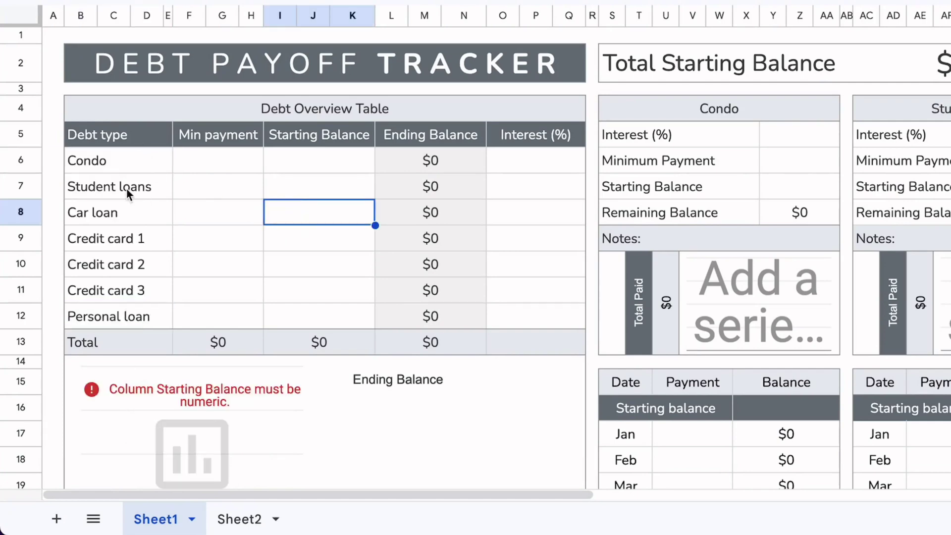
left_click(657, 115)
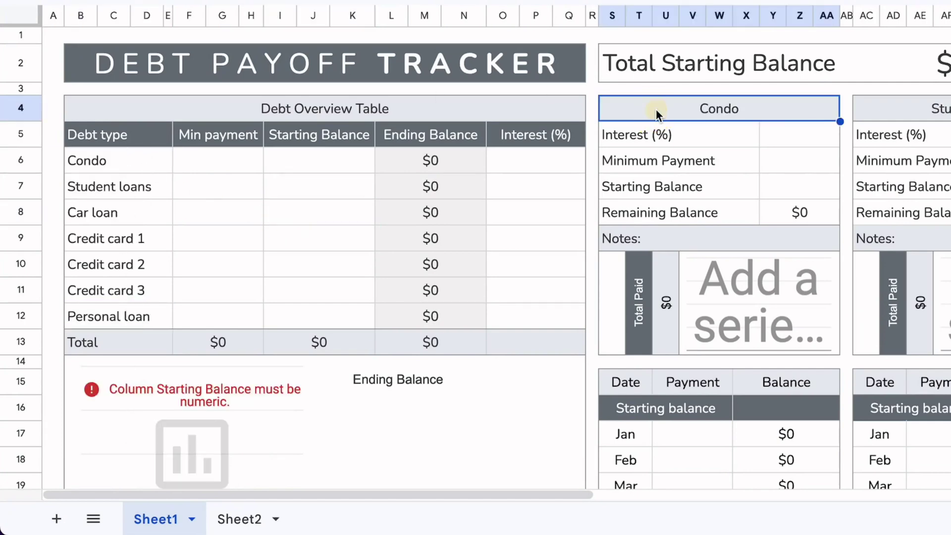
Check that the Condo and Student loans panel headers show their new names.
scroll(657, 115, "right", 2)
scroll(657, 115, "down", 1)
scroll(657, 114, "right", 3)
scroll(656, 115, "right", 6)
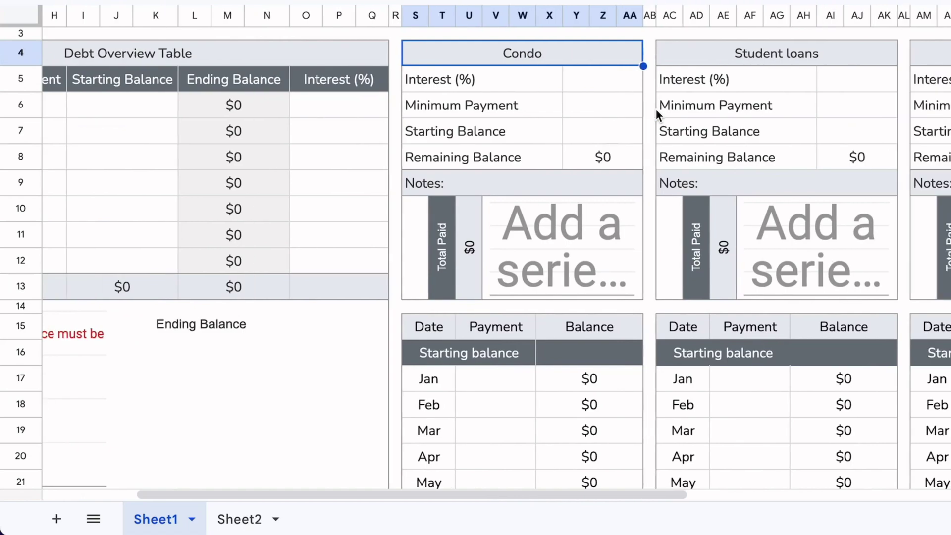
scroll(656, 115, "down", 1)
scroll(656, 115, "up", 2)
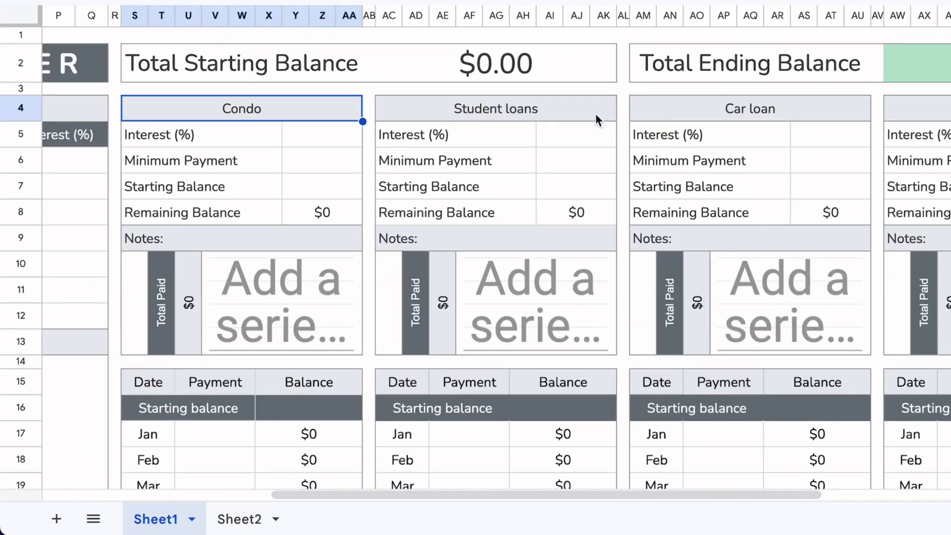
left_click(542, 112)
left_click(272, 120)
scroll(272, 119, "left", 6)
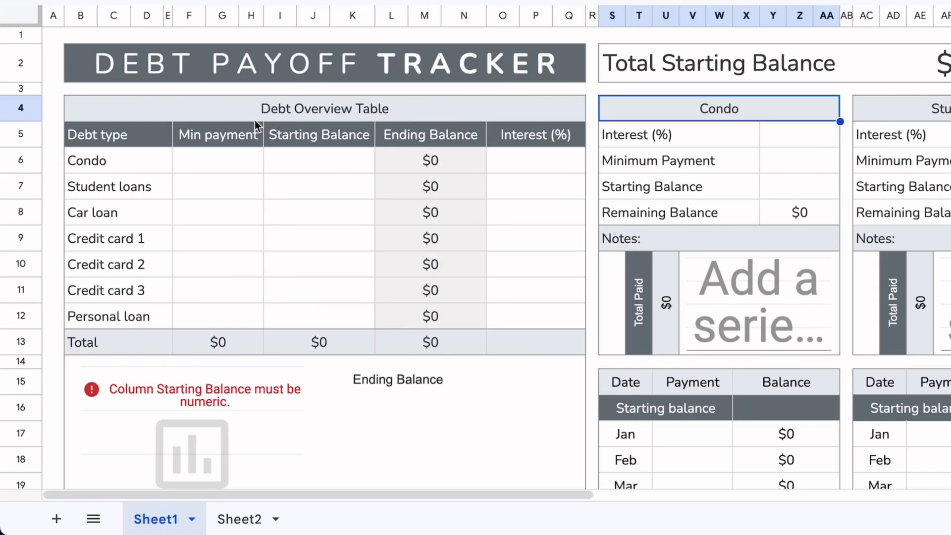
key("Right")
key("Right")
left_click(790, 105)
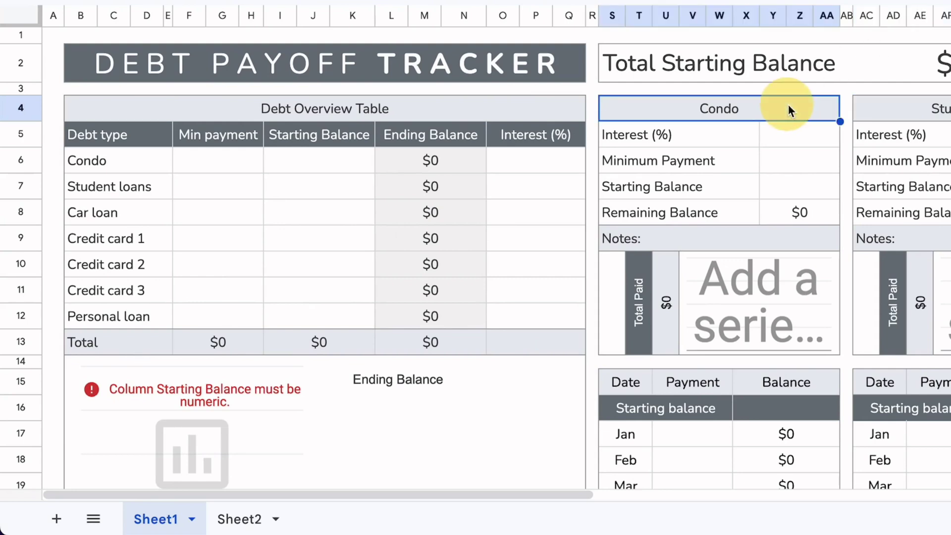
key("Right")
key("Right")
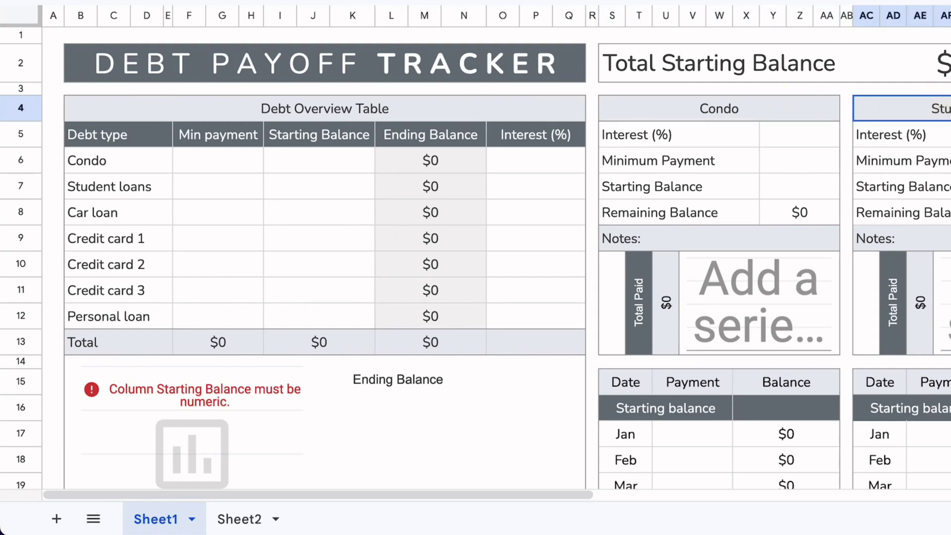
Enter each debt's minimum payment, totaling $2,900, in the Min payment column.
left_click(221, 167)
type("1")
key("Return")
left_click(221, 167)
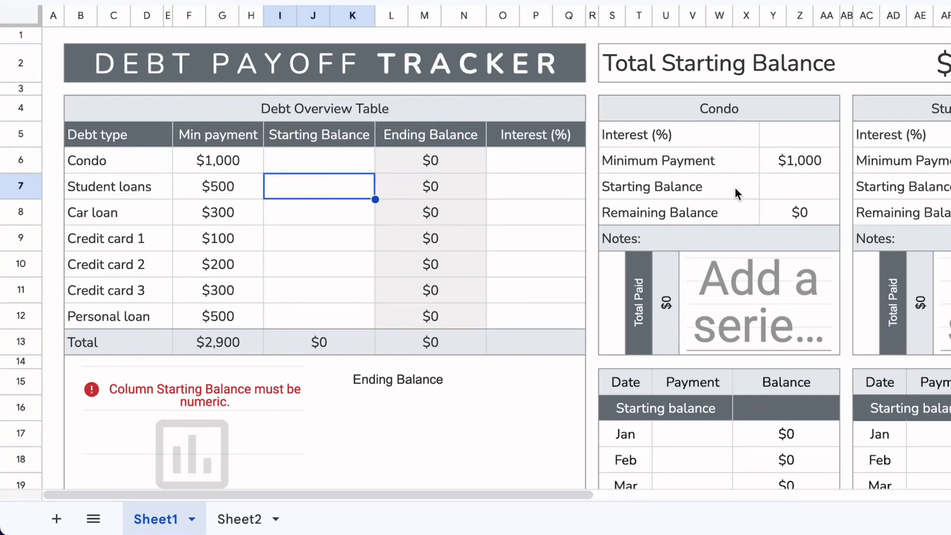
left_click(813, 166)
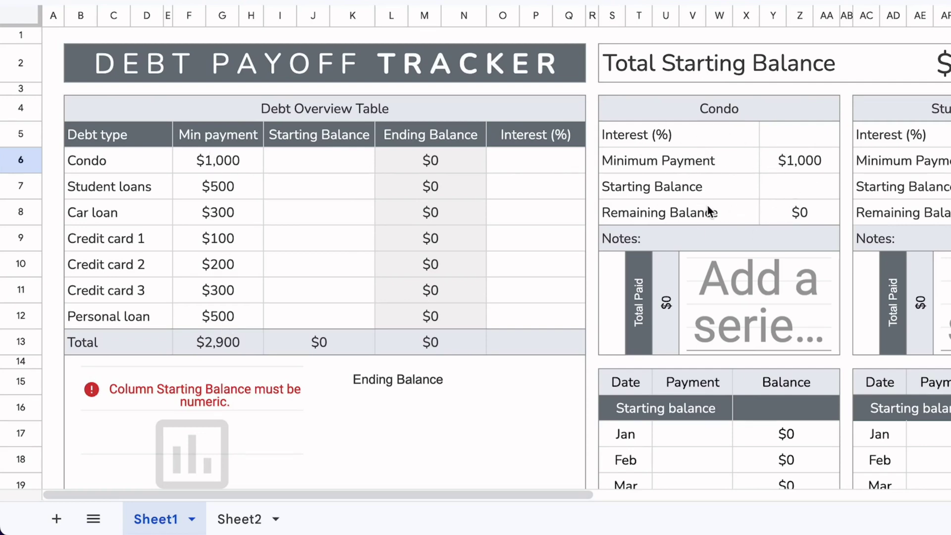
Enter starting balances totaling $188,500 and interest rates from 4.0 to 24.0.
left_click(304, 167)
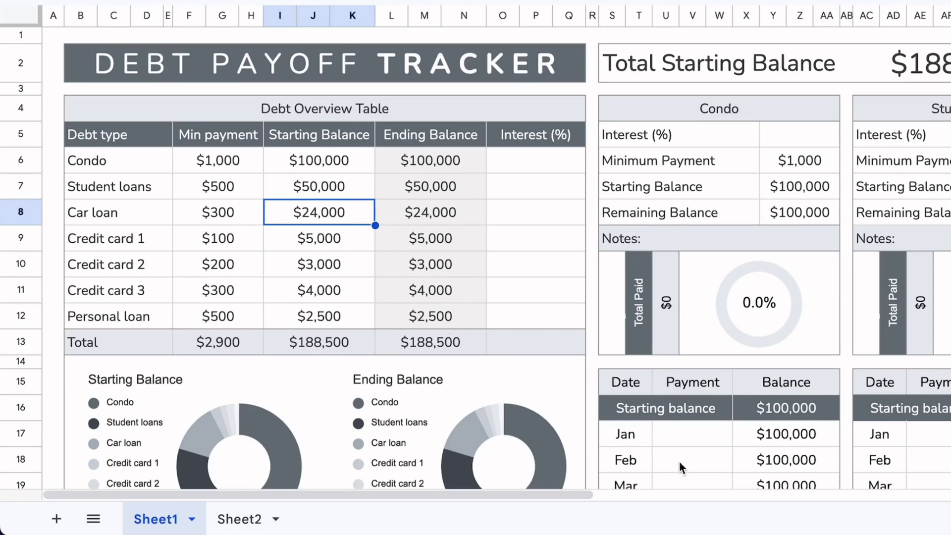
left_click(537, 169)
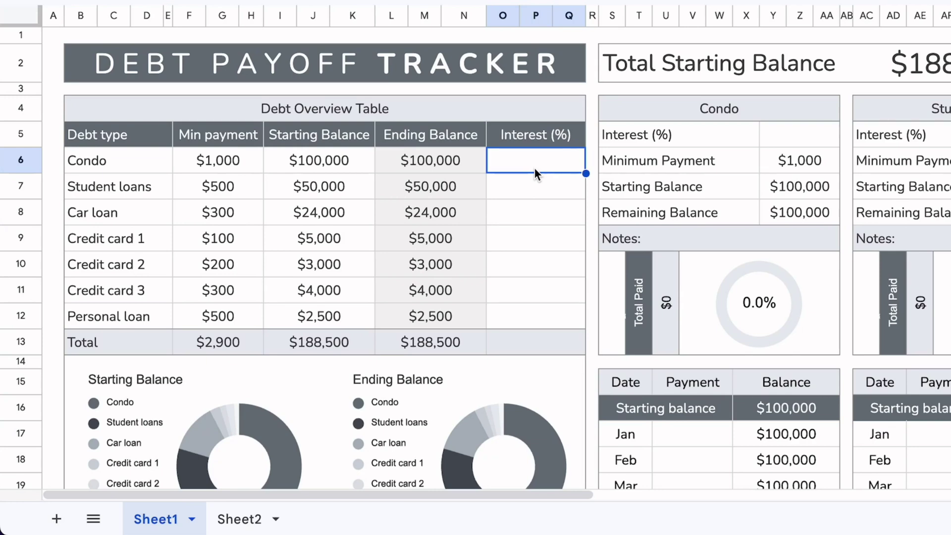
type("4")
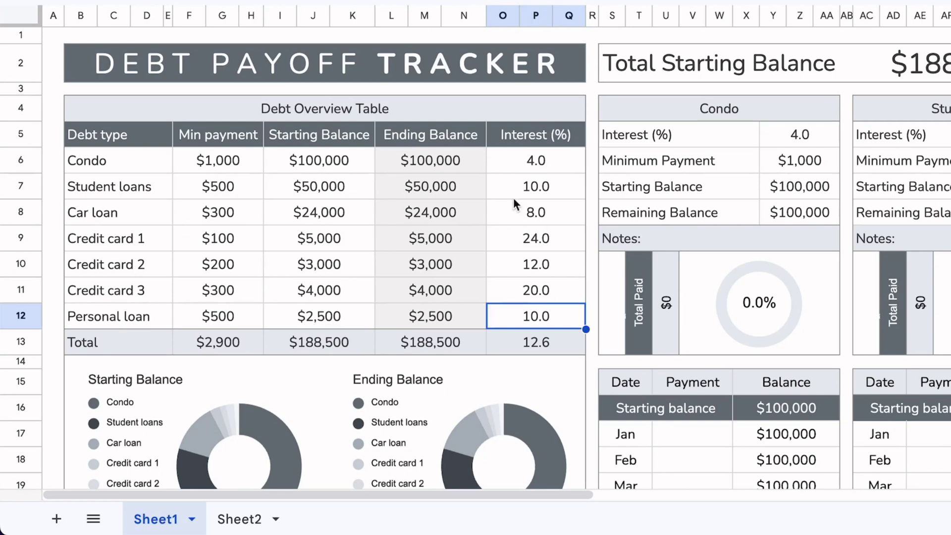
scroll(750, 161, "down", 3)
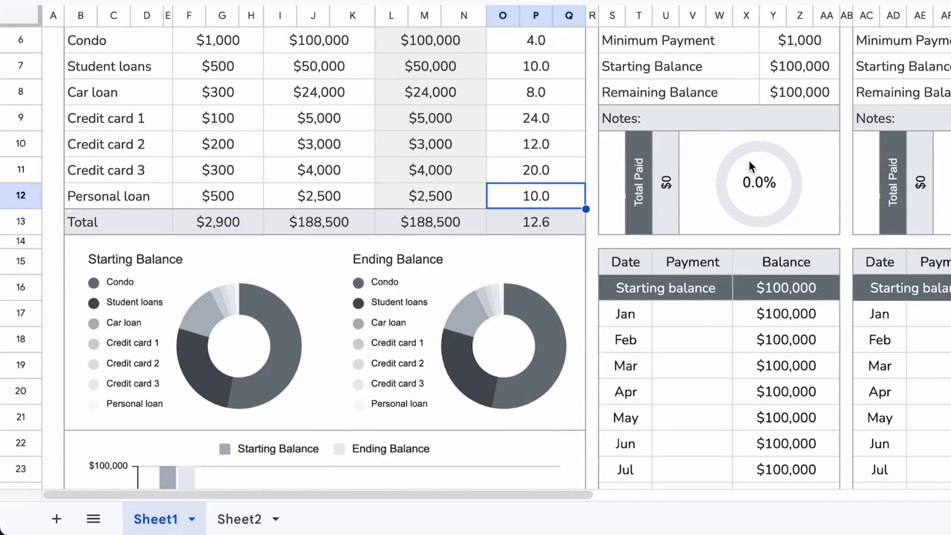
Enter 5000 as Condo's January payment and verify its $95,000 remaining balance.
left_click(683, 299)
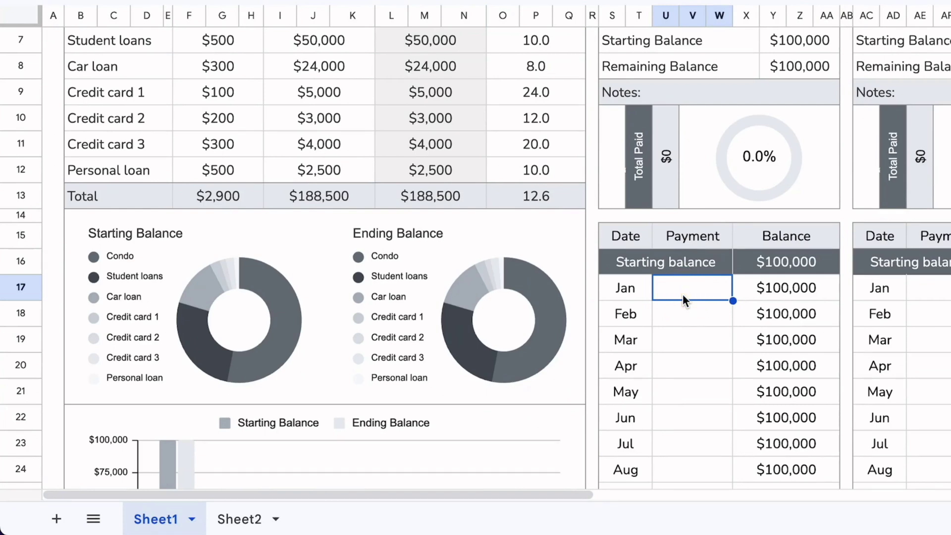
type("50000")
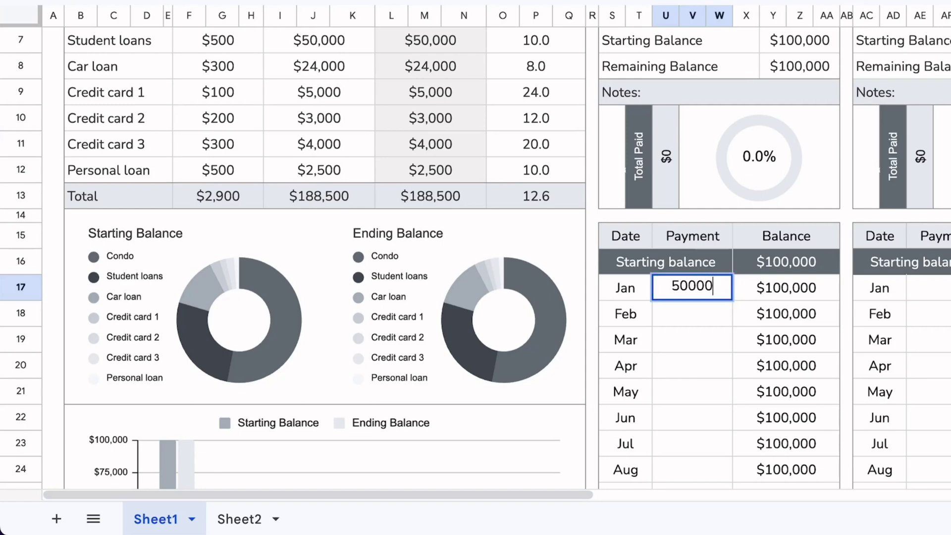
key("Return")
scroll(756, 174, "up", 3)
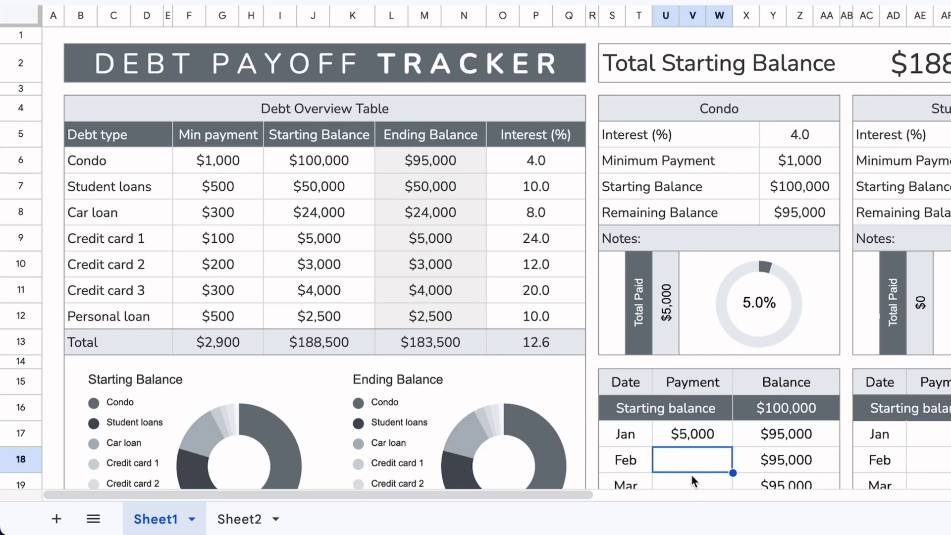
left_click(701, 437)
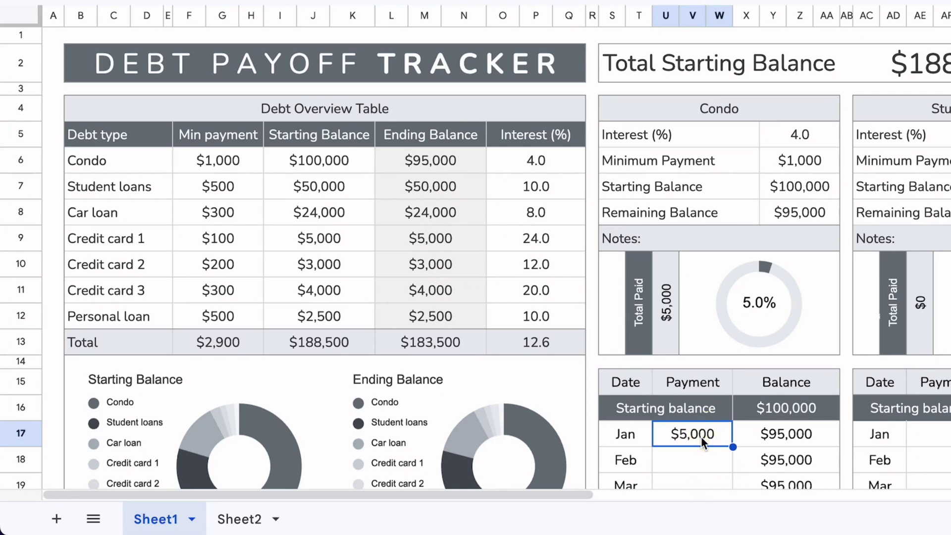
left_click(798, 436)
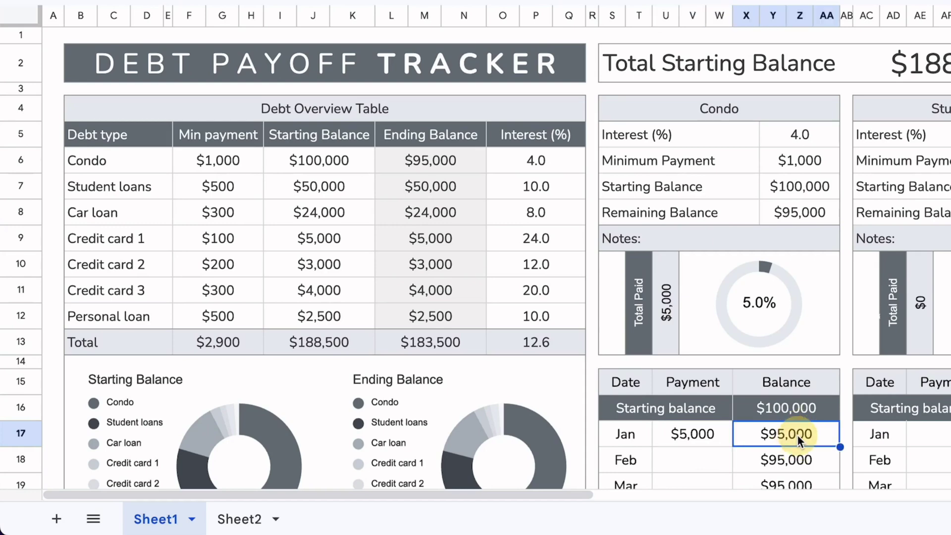
left_click(795, 212)
scroll(764, 324, "down", 2)
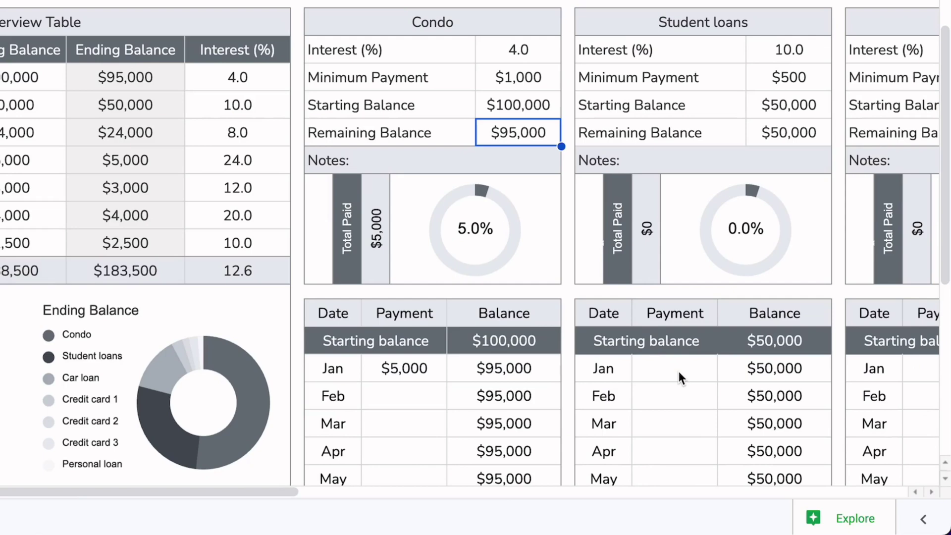
left_click(949, 381)
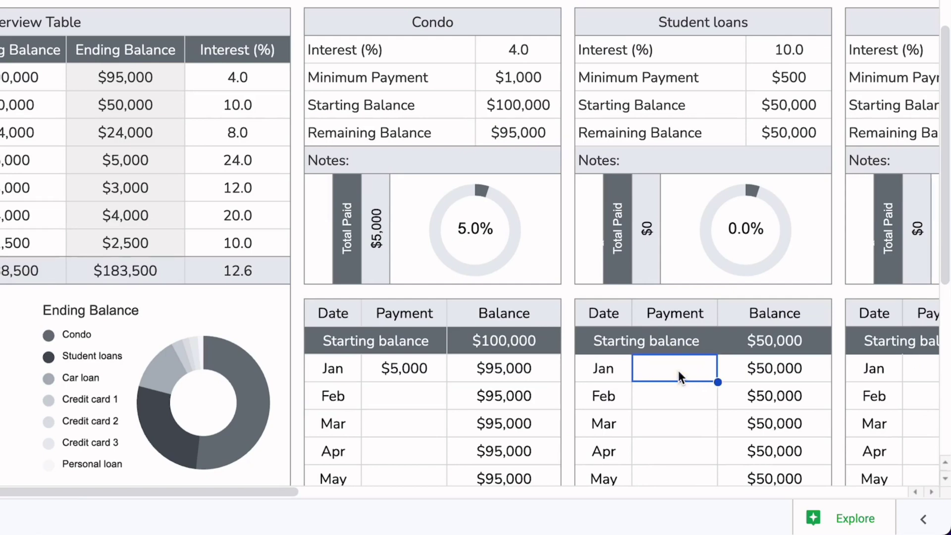
Log $1,000 for Student loans in January and Condo payments of $2,000, $3,000, $5,000 for Feb–Apr.
type("1000")
key("Return")
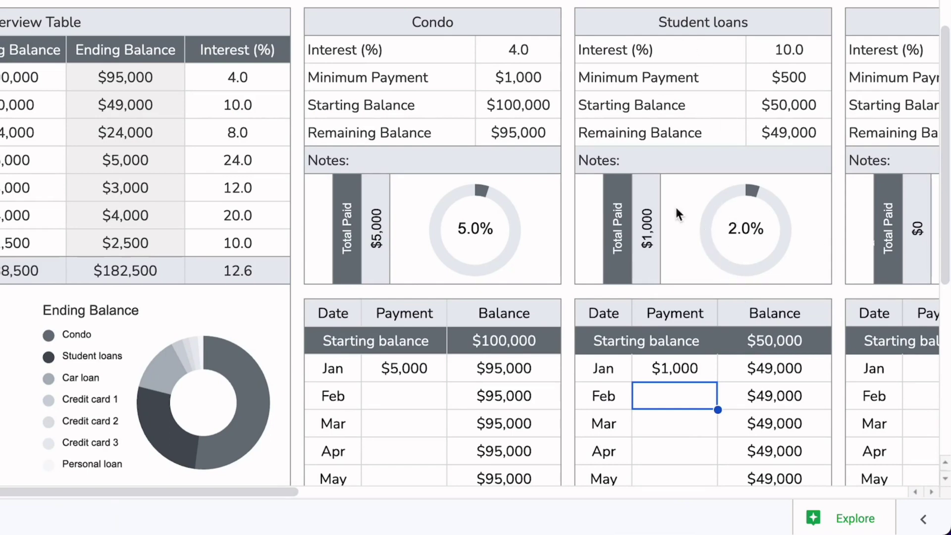
left_click(410, 405)
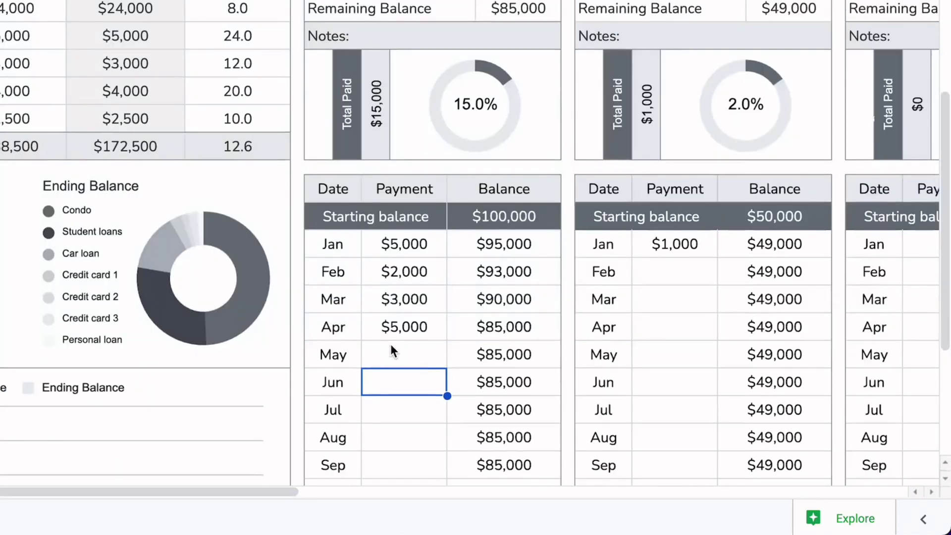
scroll(406, 331, "up", 4)
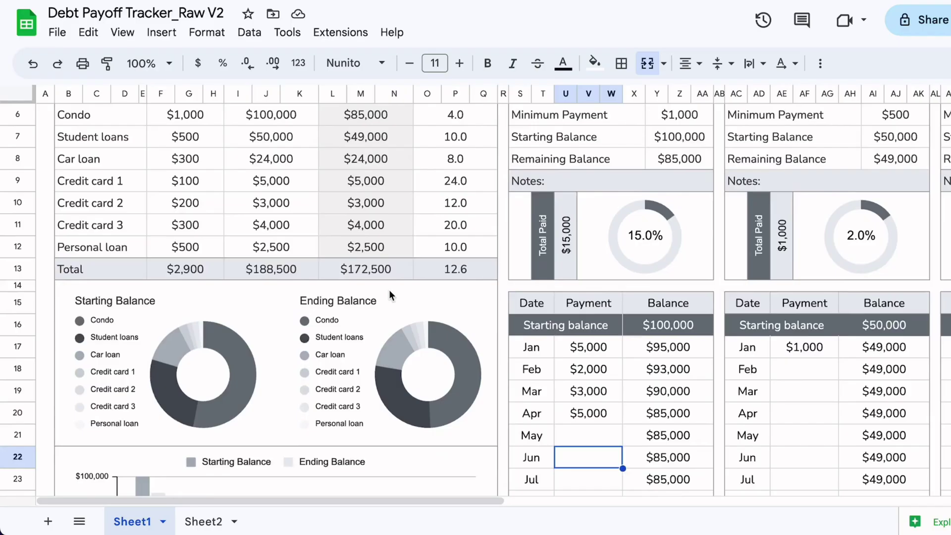
scroll(388, 290, "down", 2)
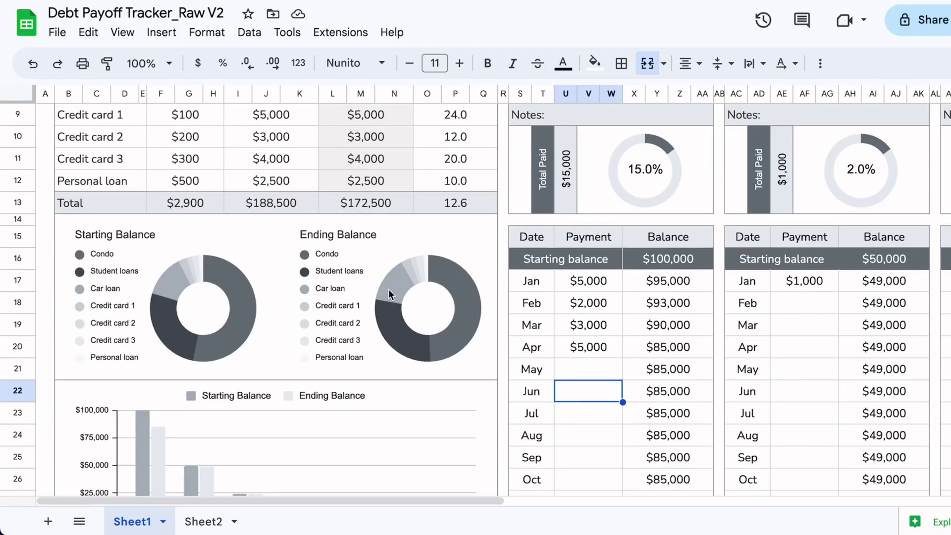